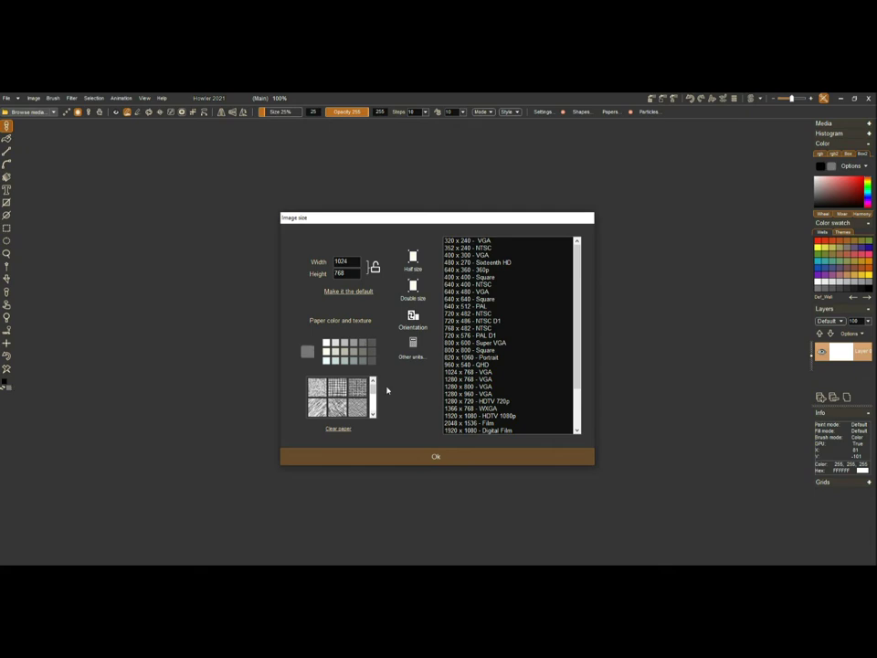
Accept the 1024x768 gray paper canvas, then start another new document from the File menu.
click(434, 456)
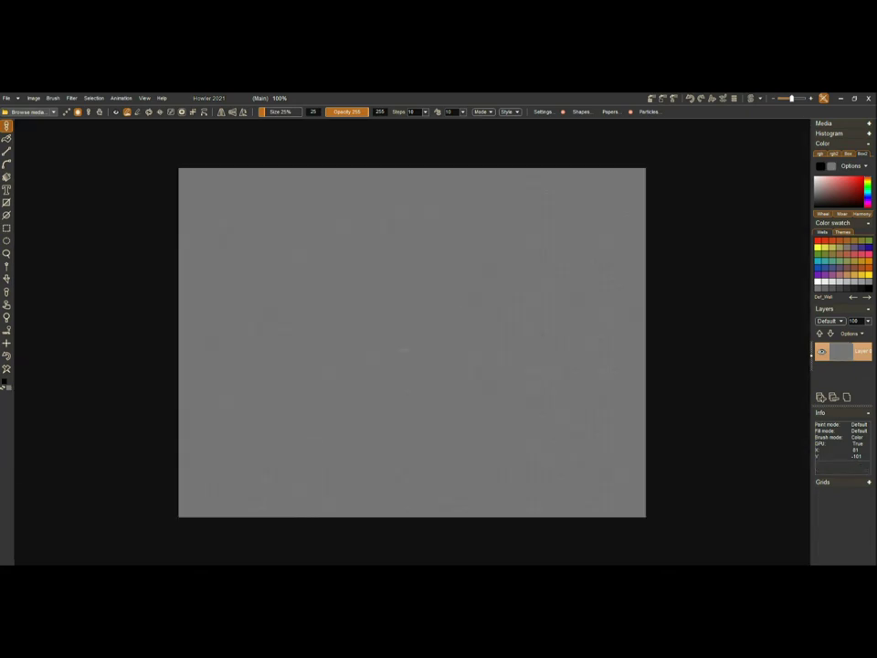
click(7, 98)
Discard the current document and create a 4096 x 2160 DCI 4K gray textured canvas.
click(37, 117)
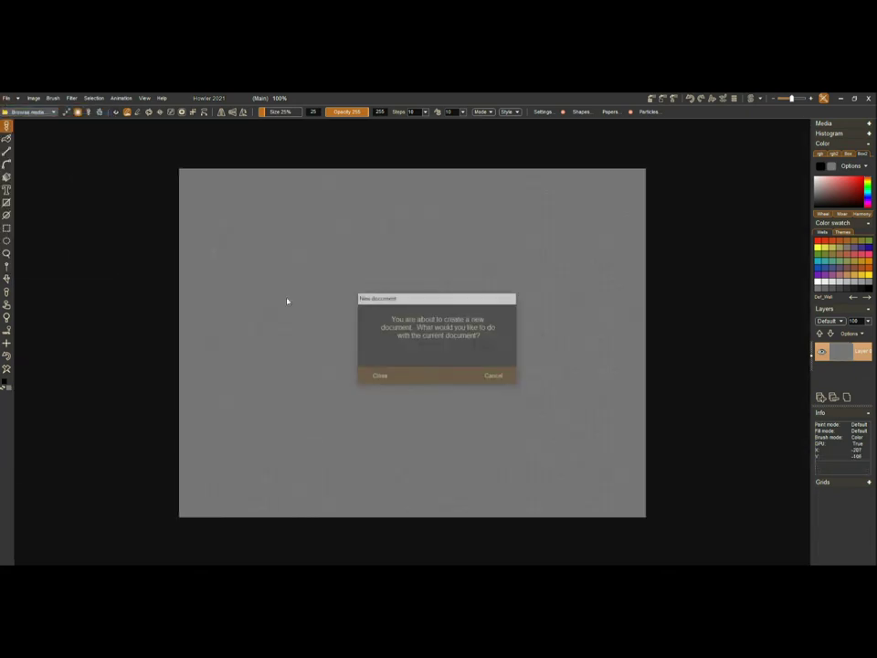
click(379, 374)
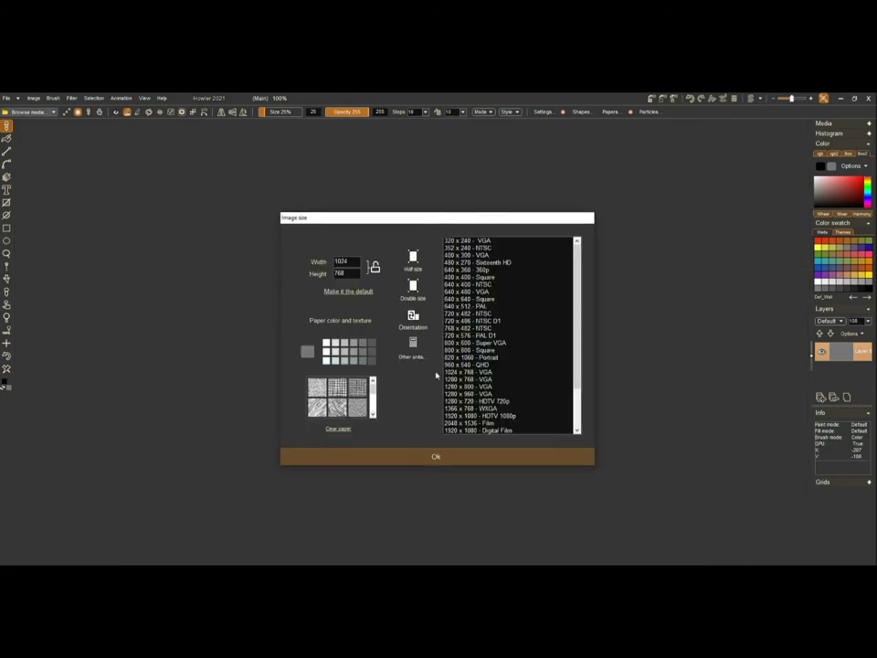
scroll(503, 366, down, 5)
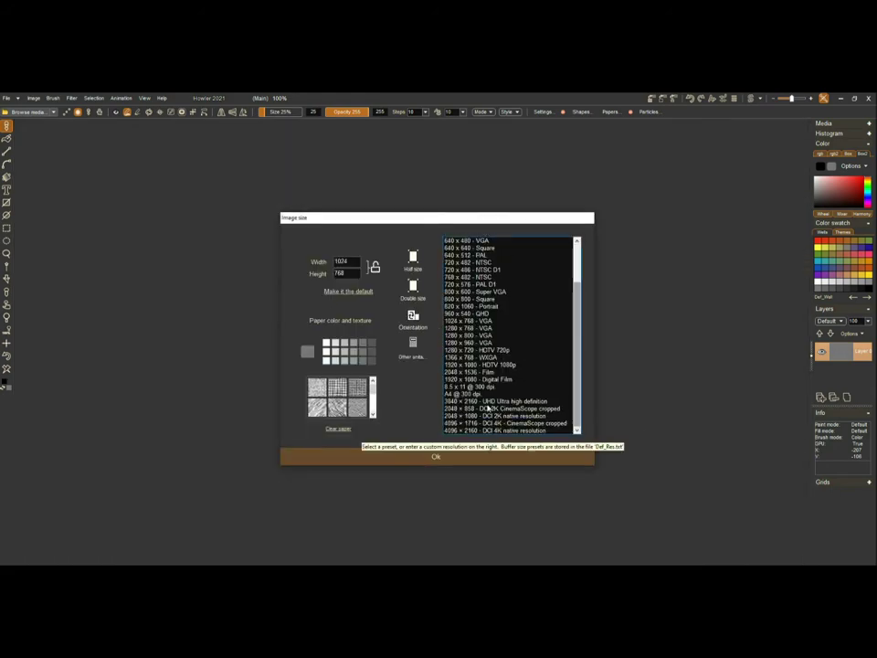
click(498, 430)
click(437, 455)
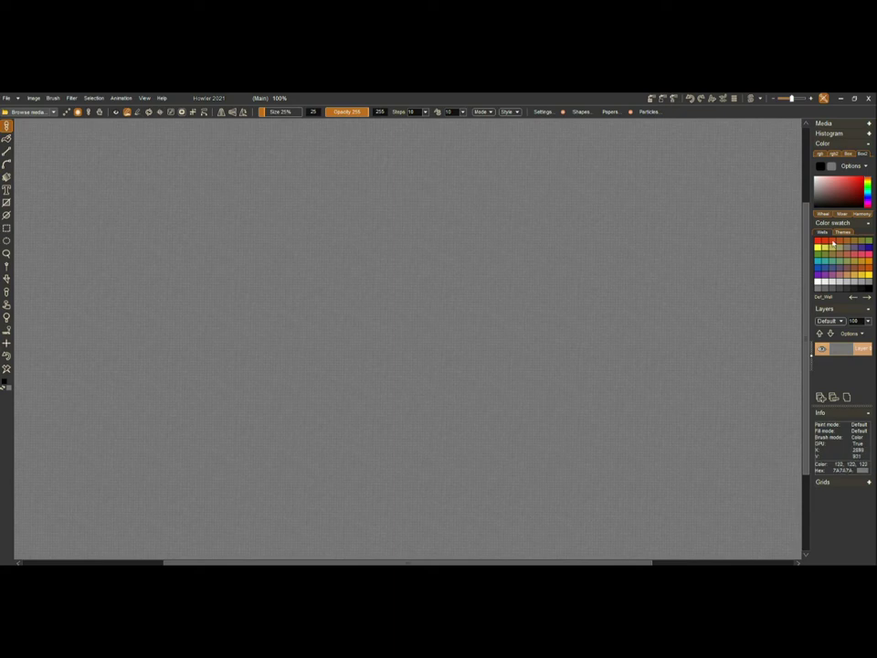
Draw dark red pen loops and zigzag scribbles across the upper left, centre and lower right.
mouse_move(361, 182)
mouse_down()
mouse_move(443, 293)
mouse_move(535, 265)
mouse_up()
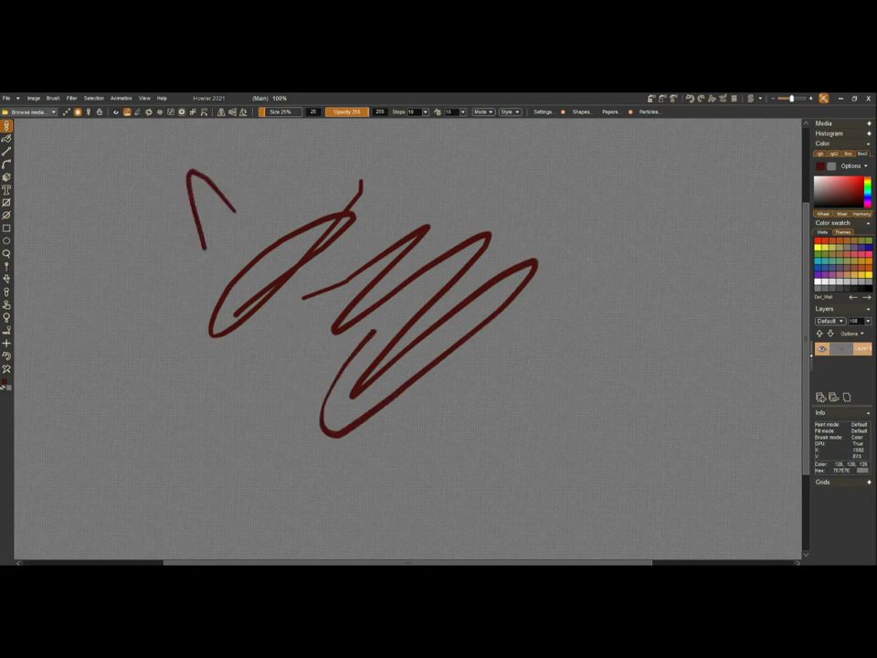
mouse_move(233, 210)
mouse_down()
mouse_move(159, 375)
mouse_move(210, 416)
mouse_move(275, 493)
mouse_move(320, 479)
mouse_up()
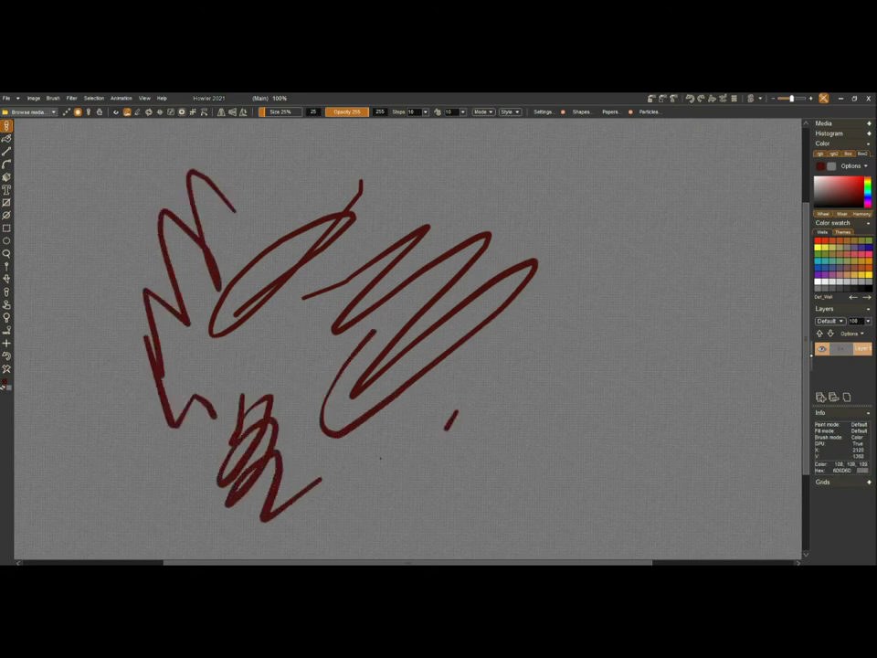
drag(412, 471, 576, 325)
drag(520, 311, 475, 393)
mouse_move(169, 160)
mouse_down()
mouse_move(110, 137)
mouse_move(142, 137)
mouse_up()
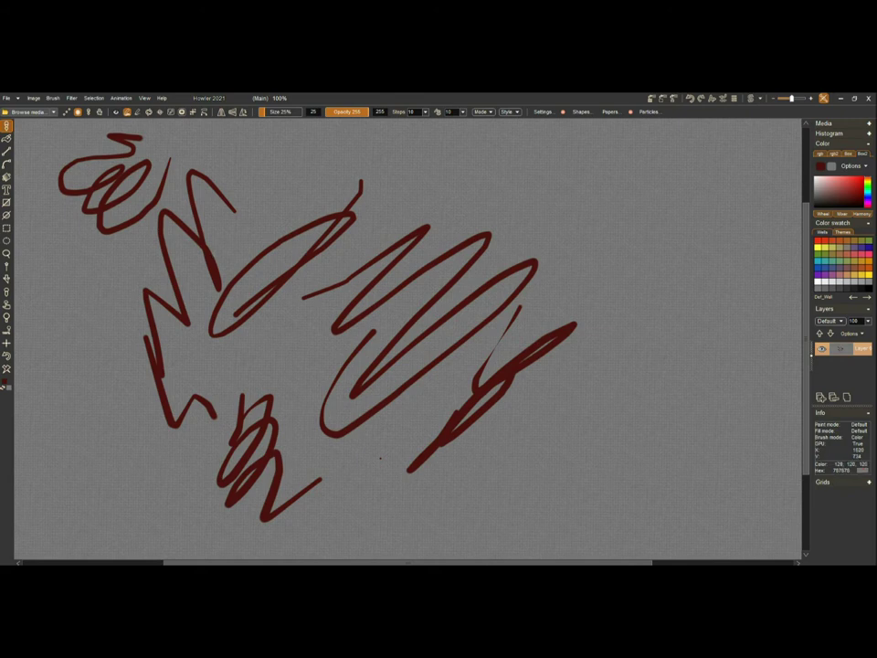
click(11, 99)
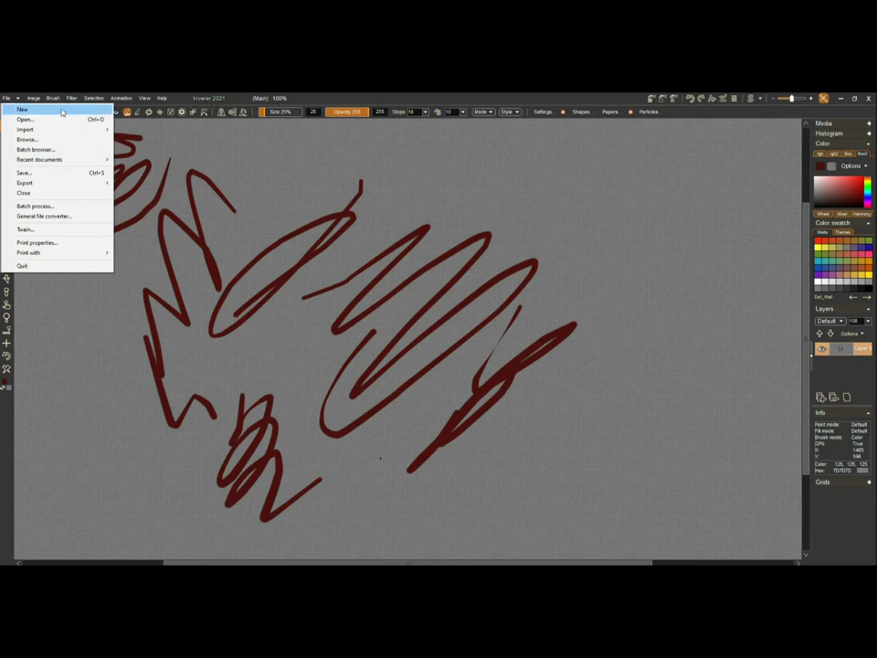
Show the Watercolor category in the Browse media library.
click(210, 101)
click(32, 111)
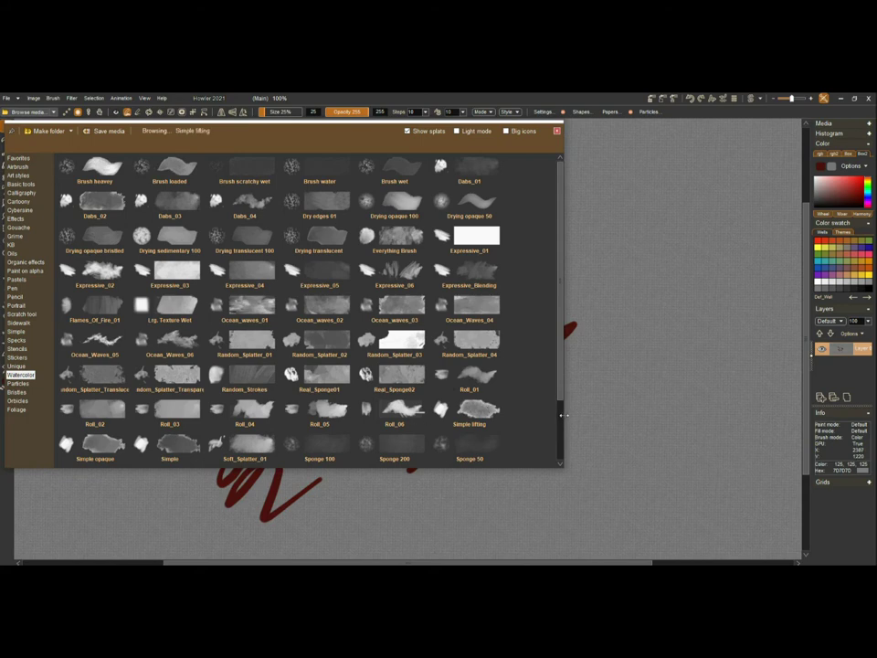
scroll(561, 421, down, 3)
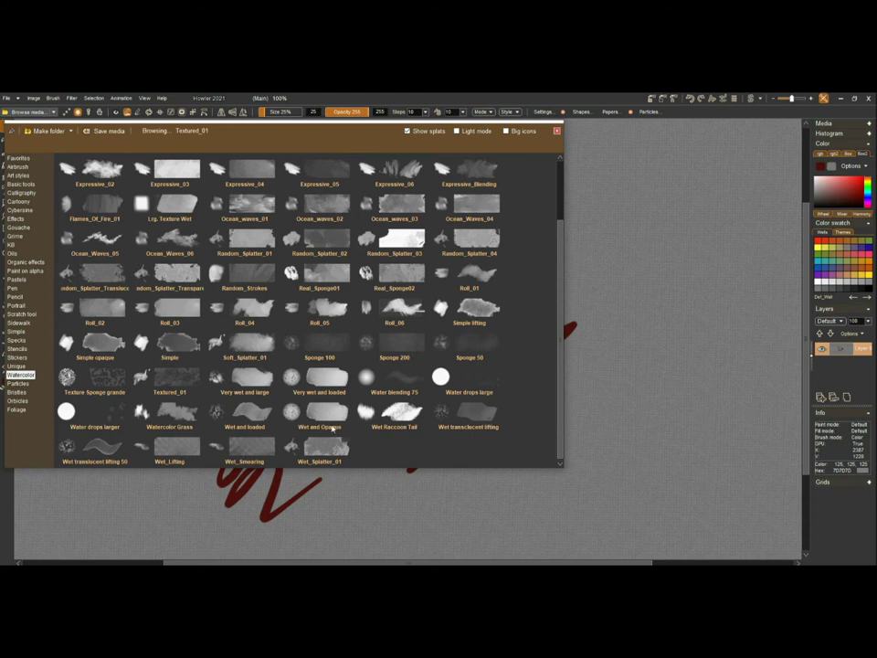
Paint faint reddish streaks along the top with a chosen watercolor brush.
click(381, 419)
scroll(428, 212, up, 3)
scroll(428, 212, up, 2)
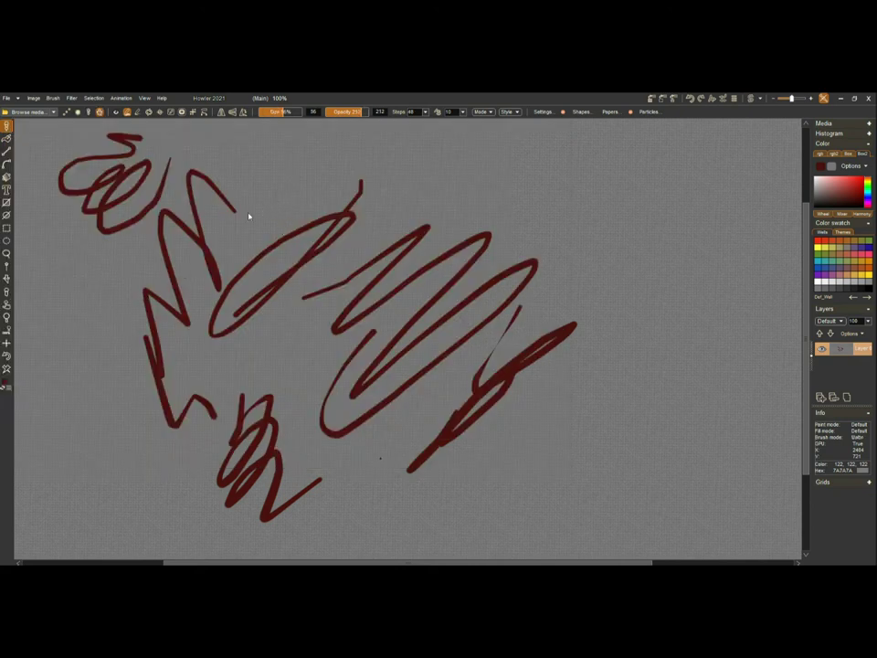
mouse_move(265, 220)
mouse_down()
mouse_move(283, 174)
mouse_move(511, 183)
mouse_up()
drag(302, 165, 411, 210)
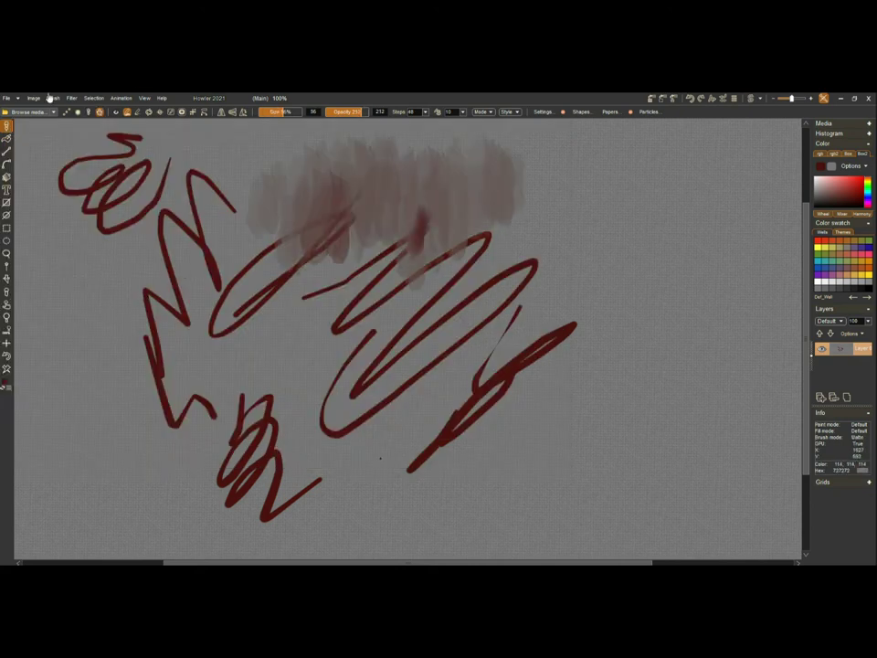
click(28, 113)
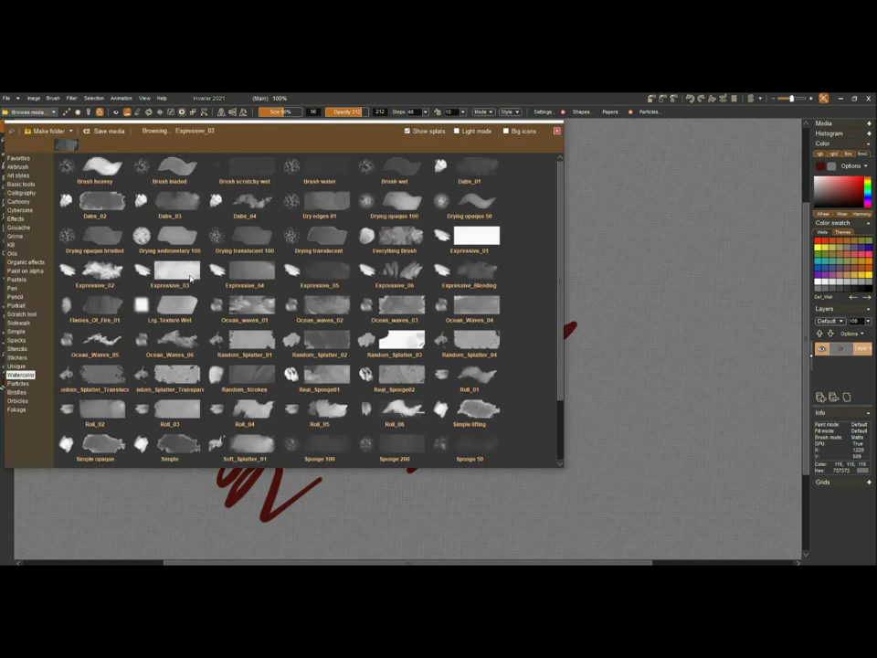
Choose a different watercolor brush and paint large blotches on the right and upper right.
click(167, 233)
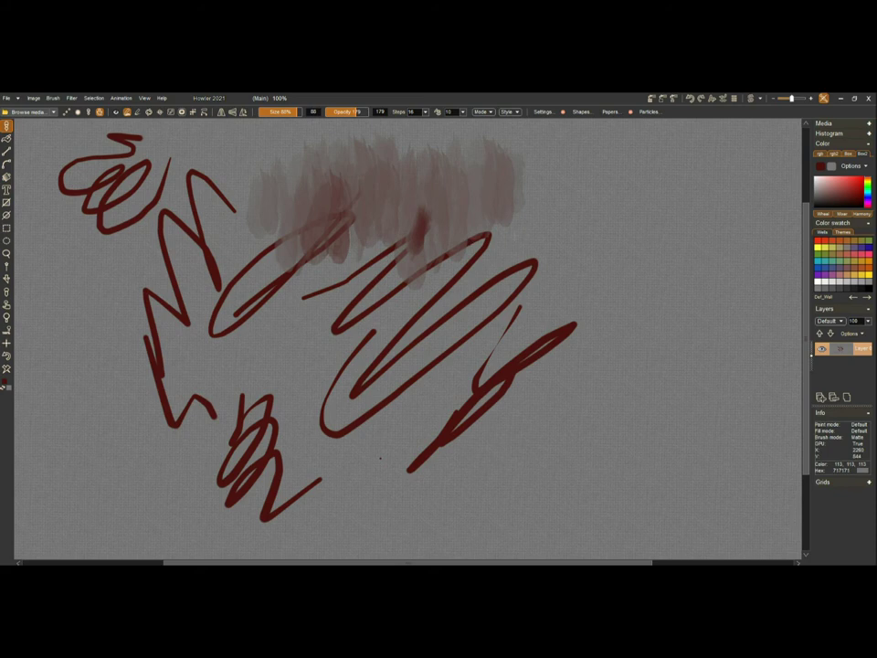
drag(549, 237, 521, 357)
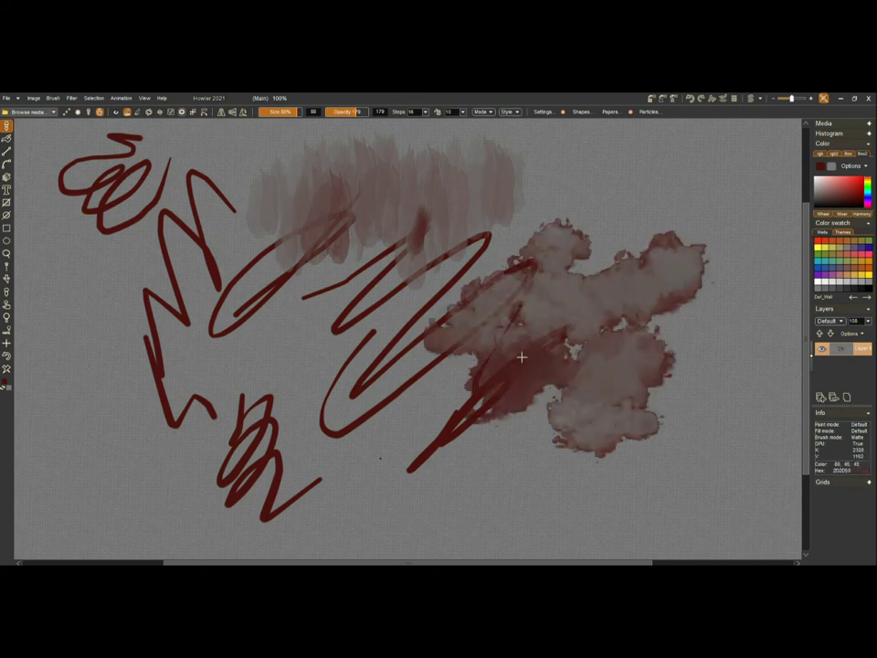
drag(658, 302, 629, 279)
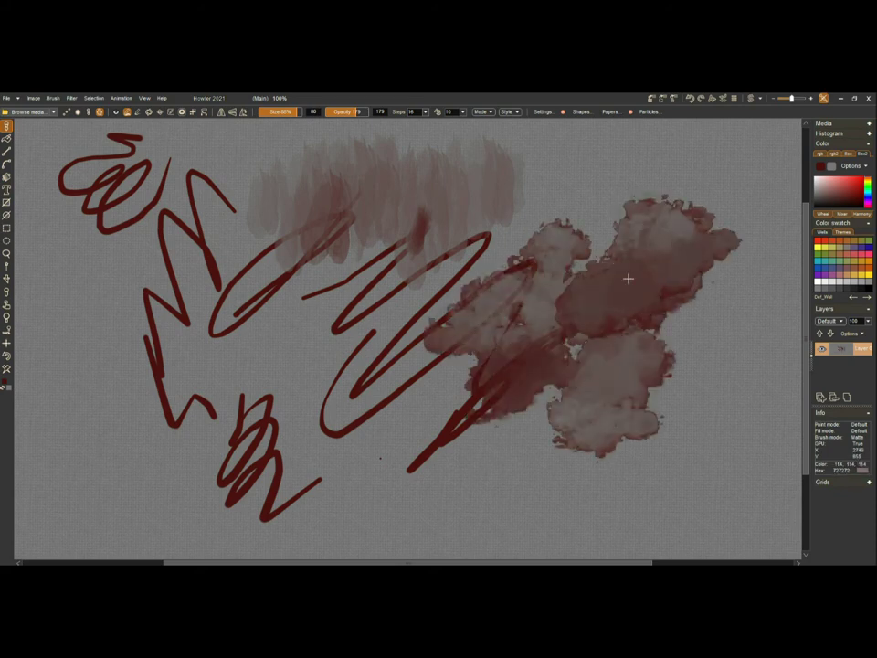
drag(511, 247, 613, 174)
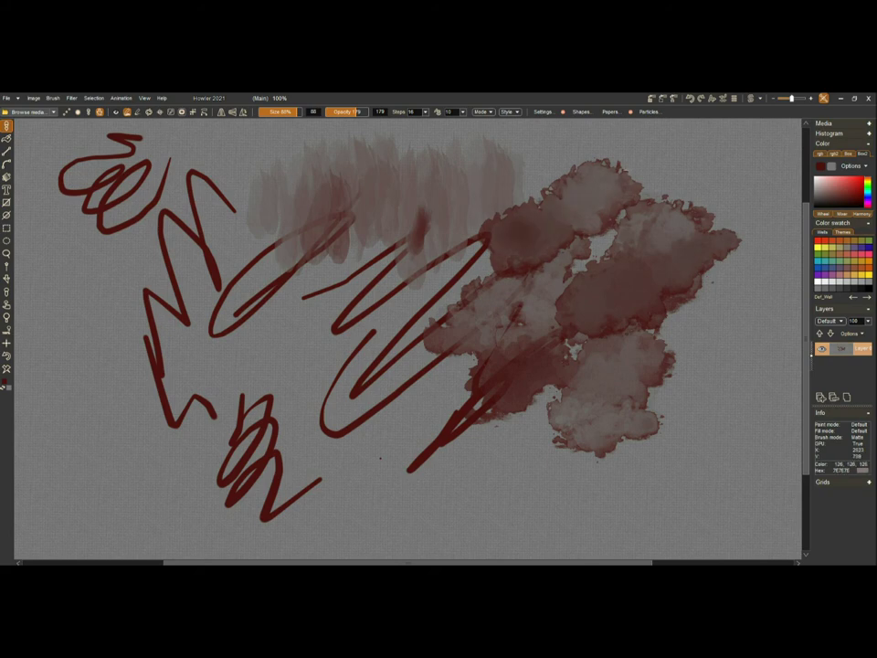
Paint watercolor blotches across the upper middle, left zigzag, lower left and bottom edge.
drag(365, 160, 274, 302)
drag(311, 137, 192, 275)
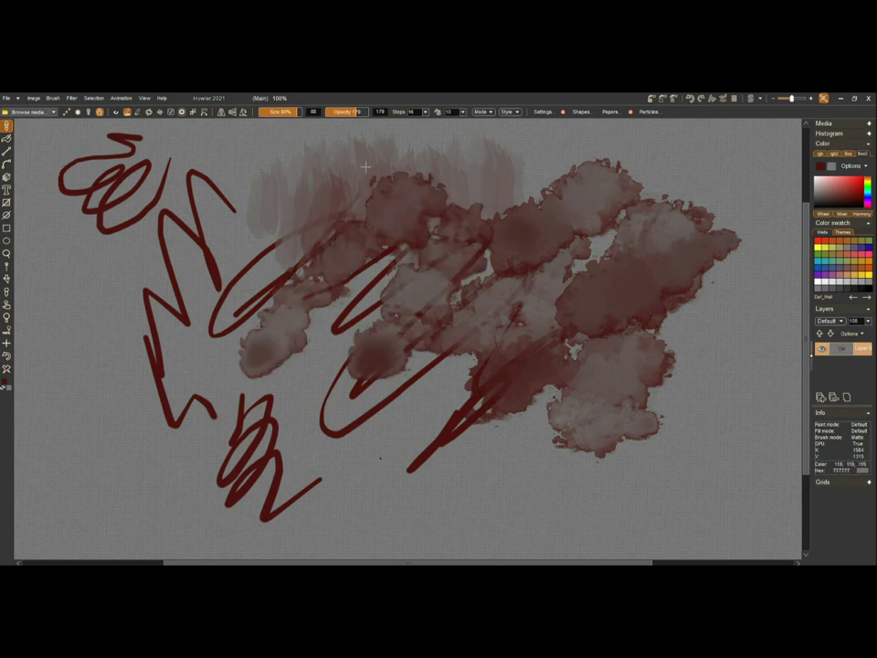
drag(265, 118, 165, 256)
drag(238, 137, 183, 301)
drag(137, 402, 83, 448)
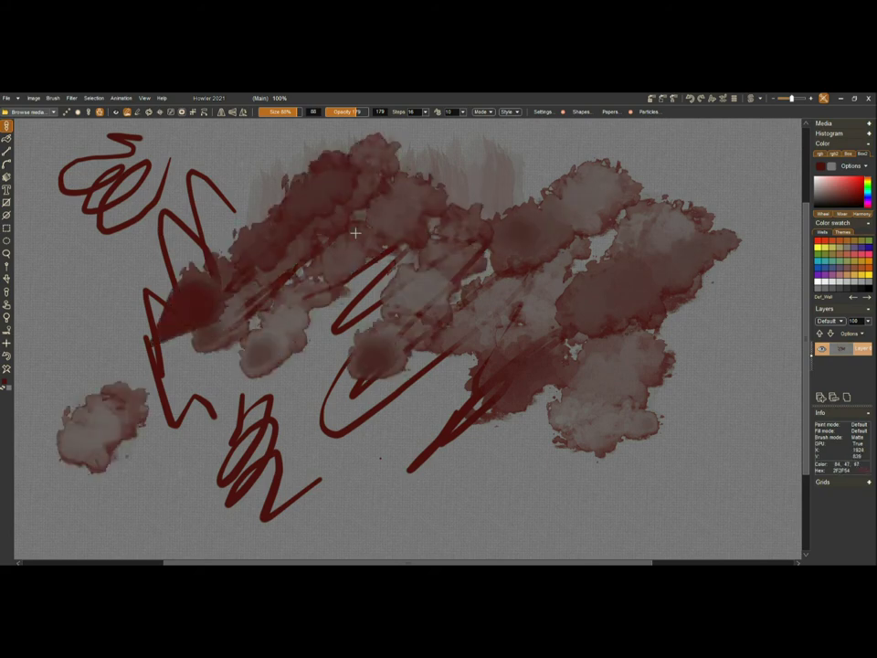
drag(109, 411, 548, 502)
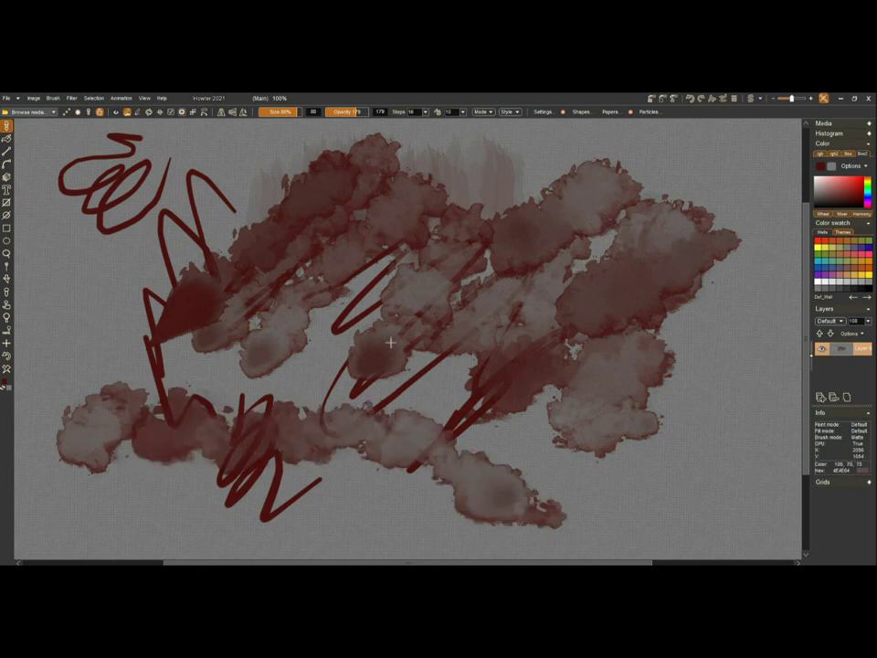